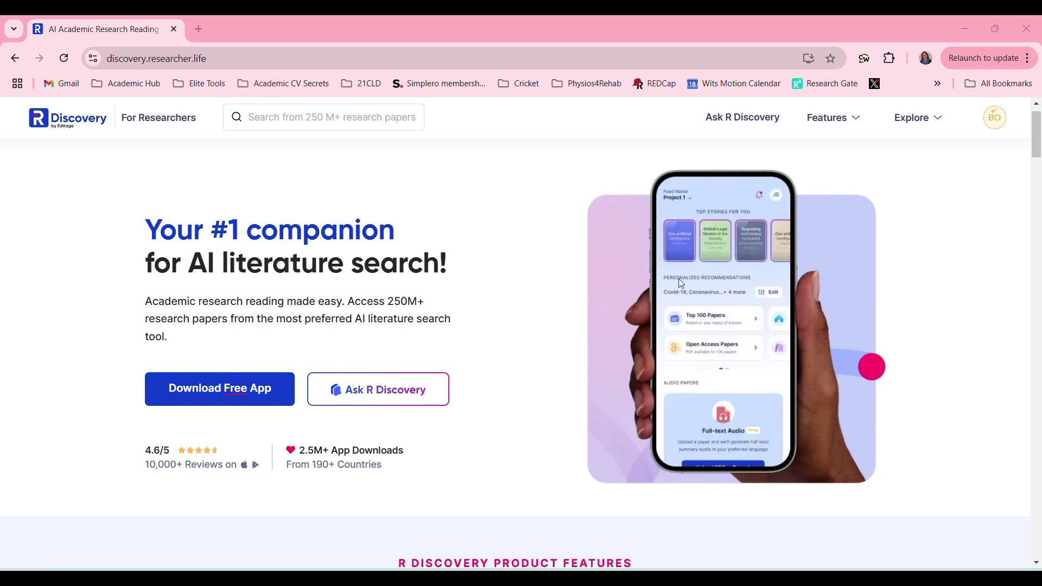
- View the Organise and Collaborate and Reading Experience feature descriptions on the homepage
scroll(514, 280, down, 6)
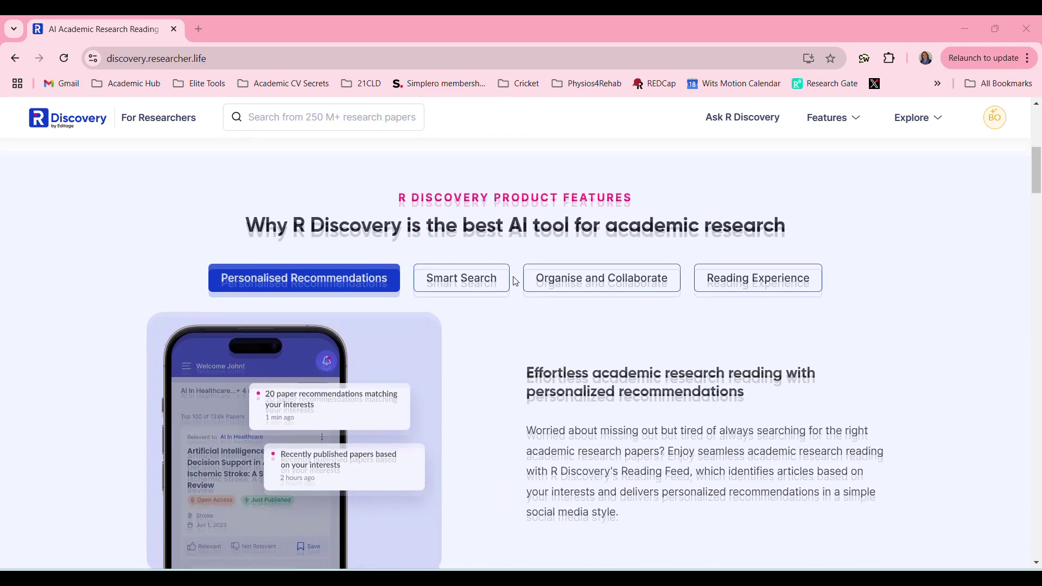
scroll(515, 280, down, 1)
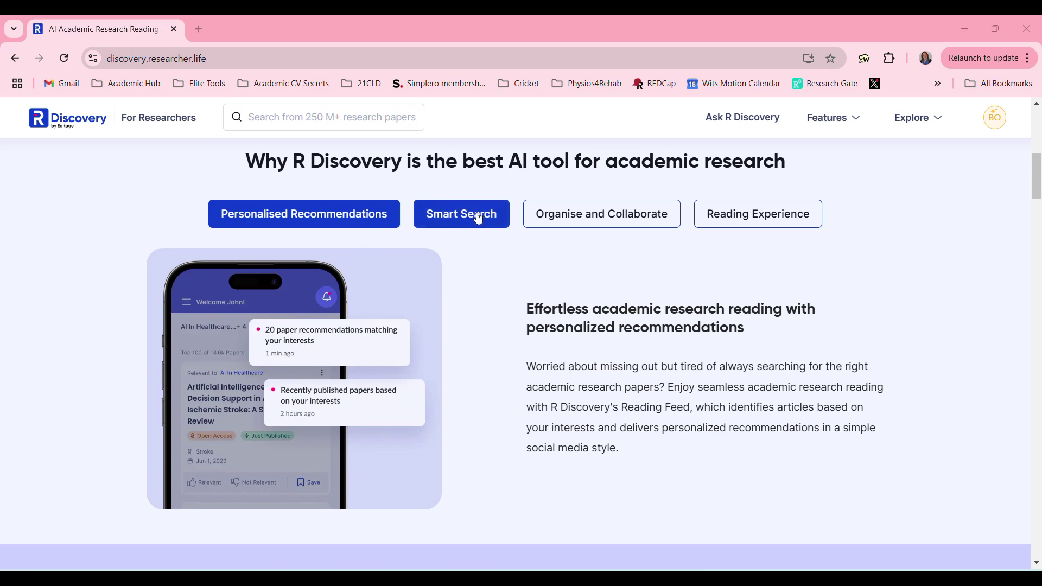
click(627, 217)
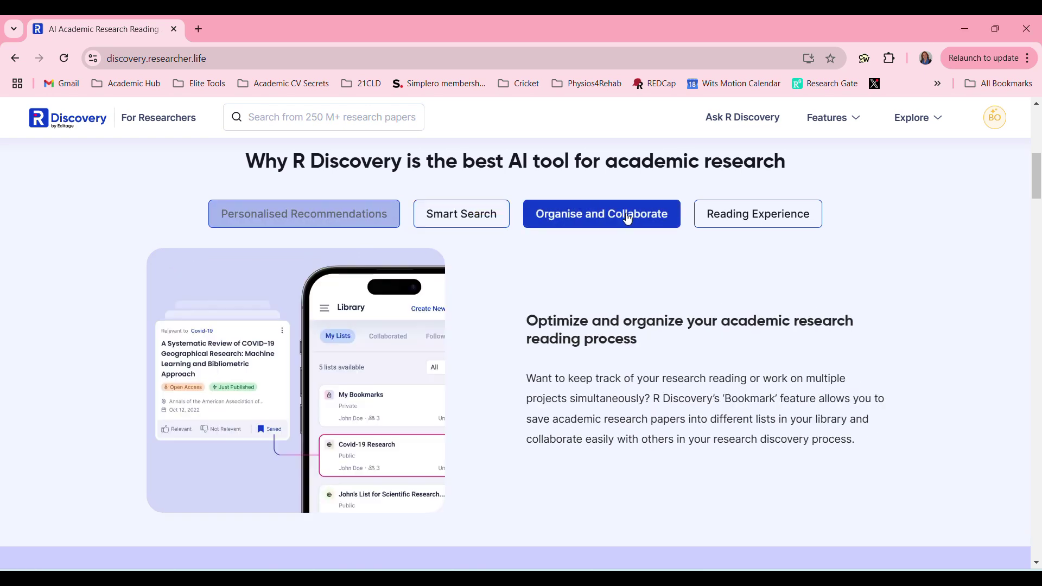
click(762, 216)
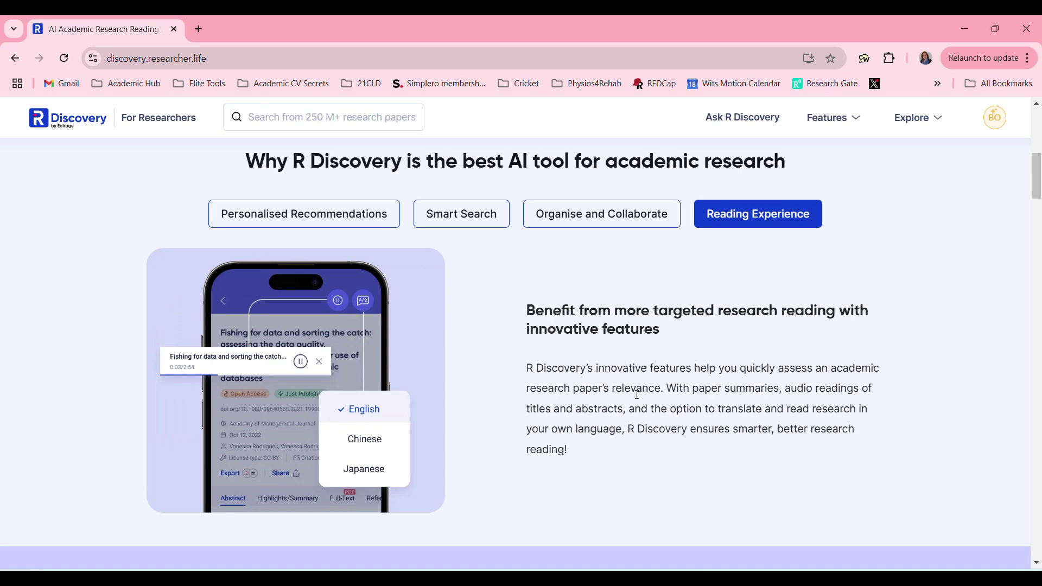
scroll(638, 394, up, 2)
scroll(637, 394, up, 8)
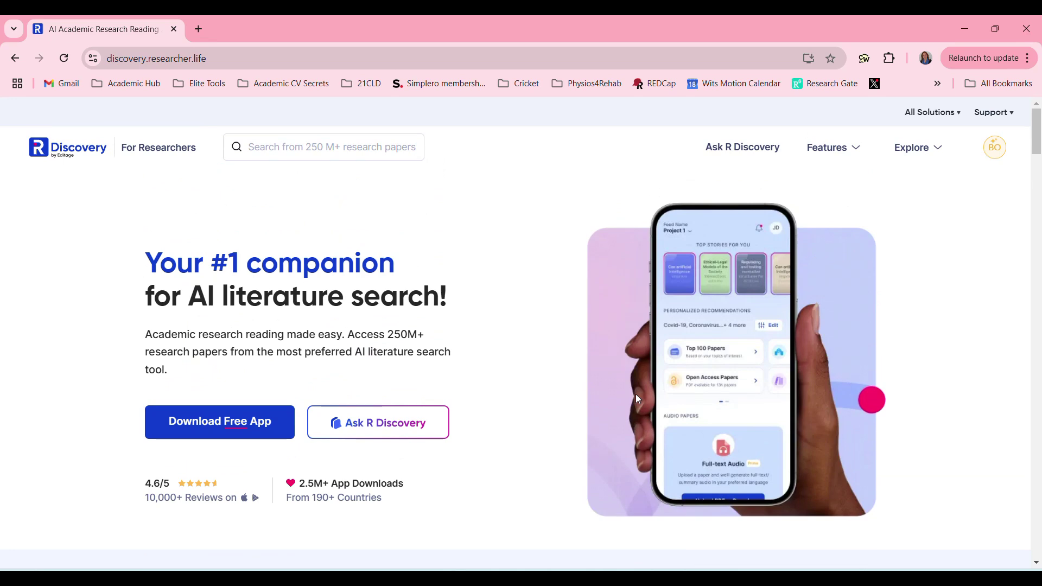
- Ask R Discovery what percentage of healthcare providers use the biopsychosocial model
click(375, 429)
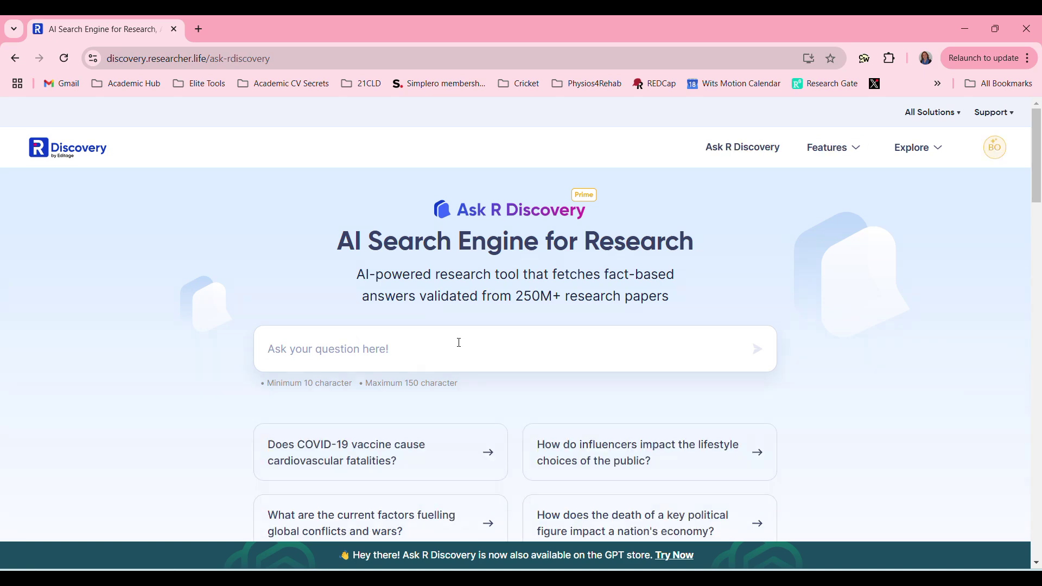
text(what percentage of healthcare providers use the biopsychosocial model?)
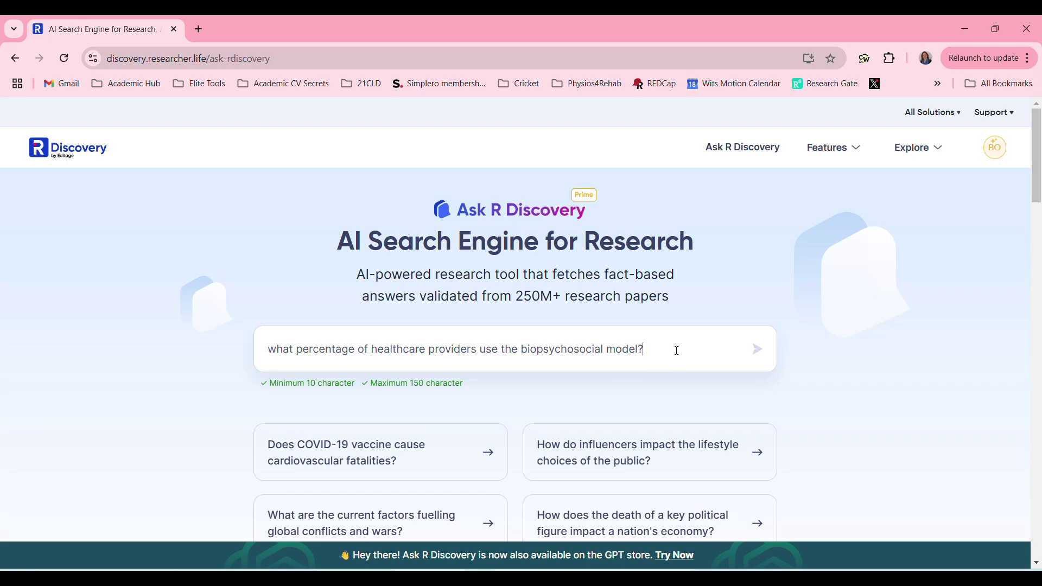
key(Return)
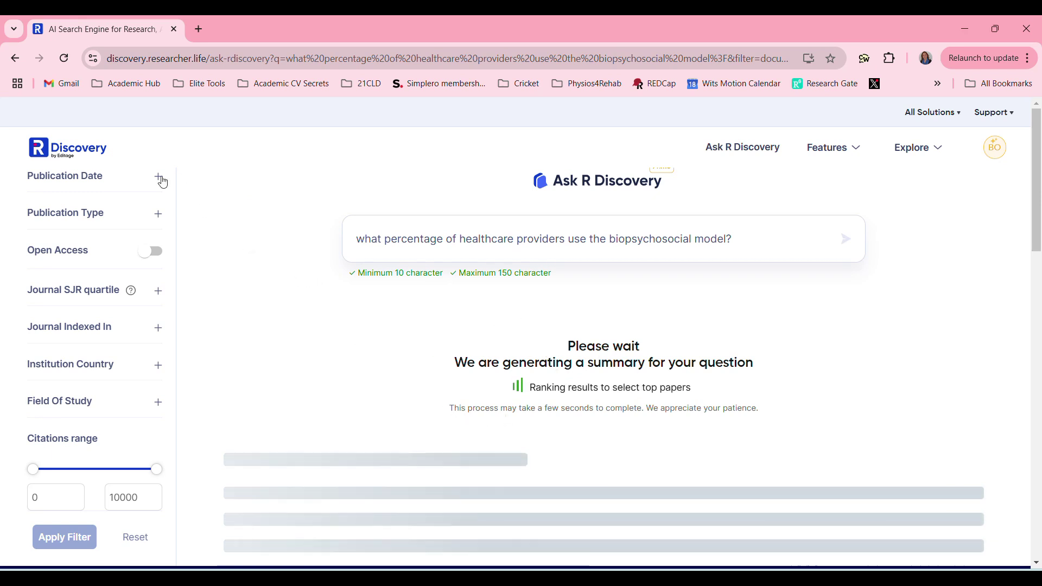
- Filter the sources to Last 2 years publication date and Article publication type
click(159, 177)
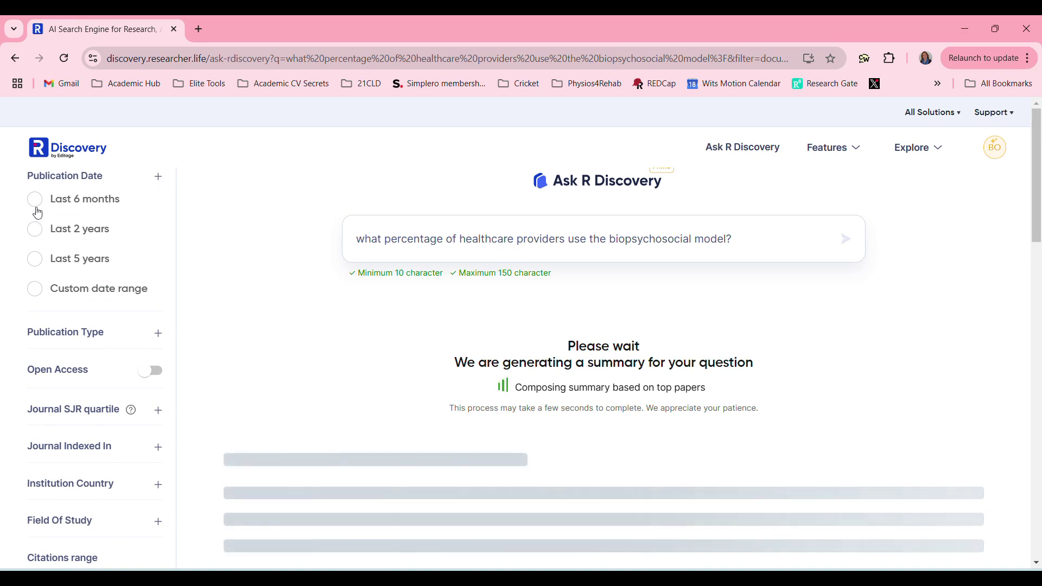
click(34, 229)
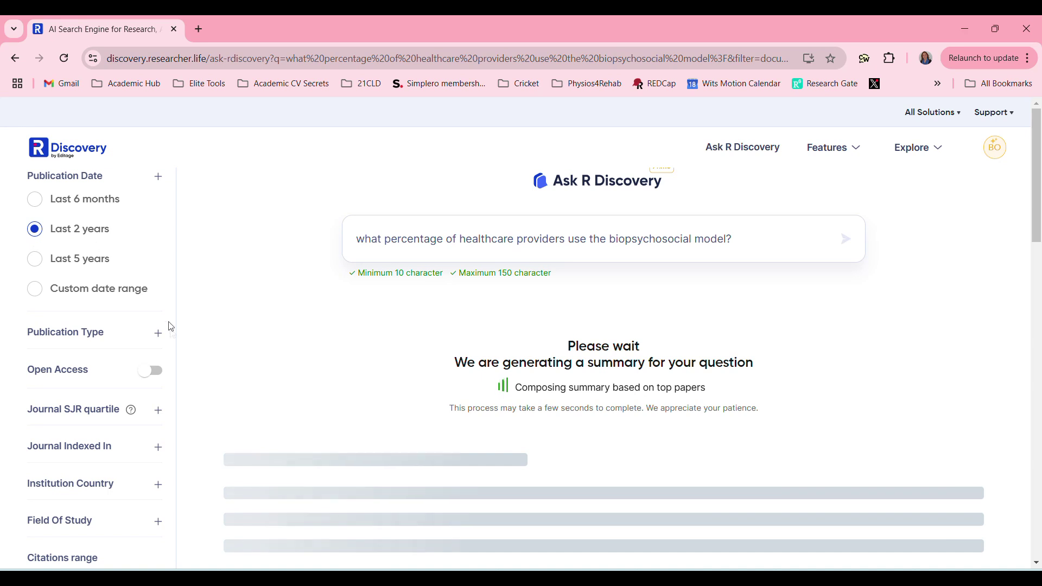
click(158, 333)
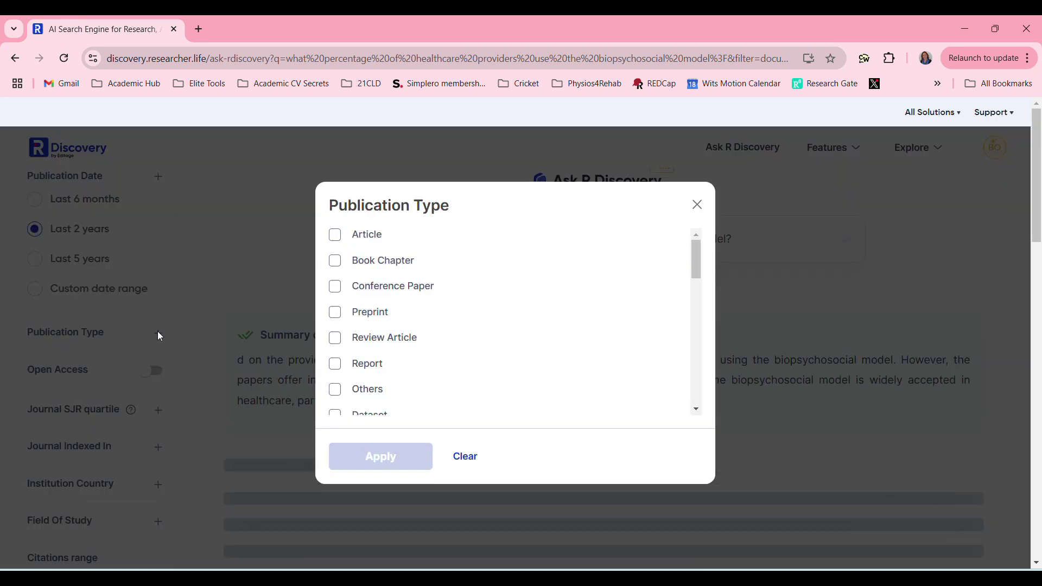
click(334, 234)
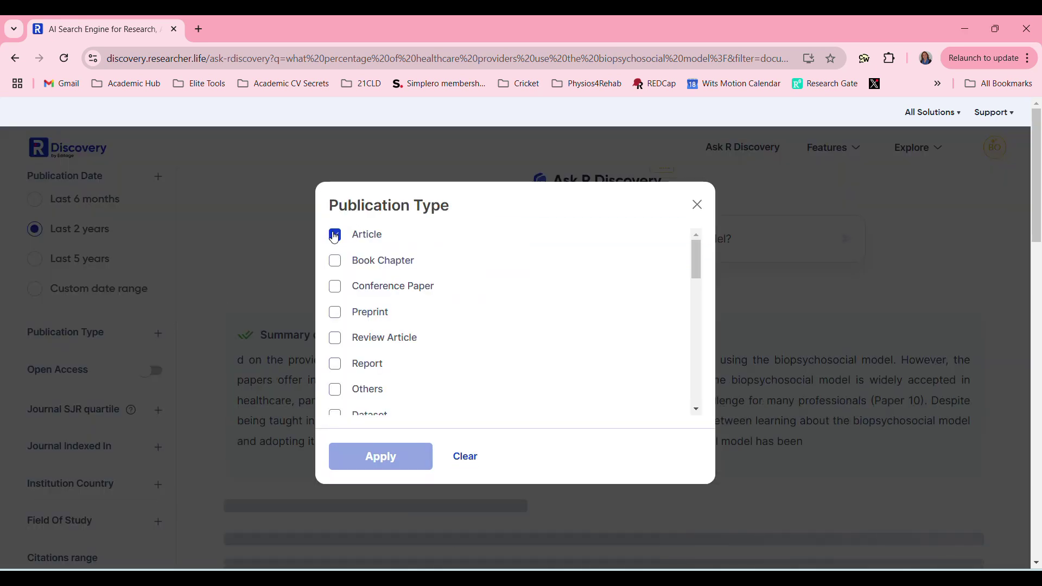
click(380, 456)
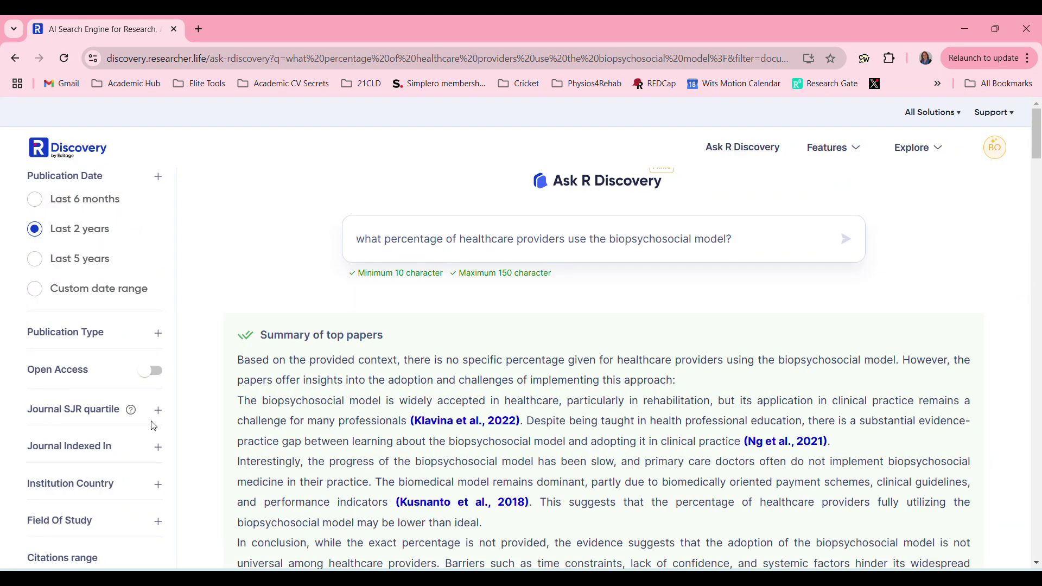
scroll(154, 426, down, 2)
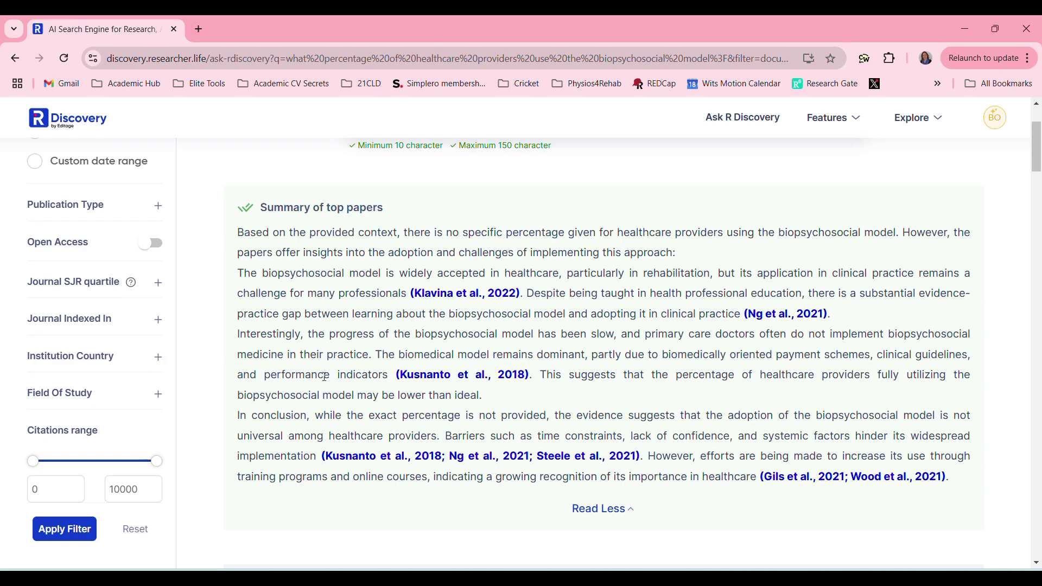
scroll(324, 376, up, 2)
scroll(326, 380, down, 2)
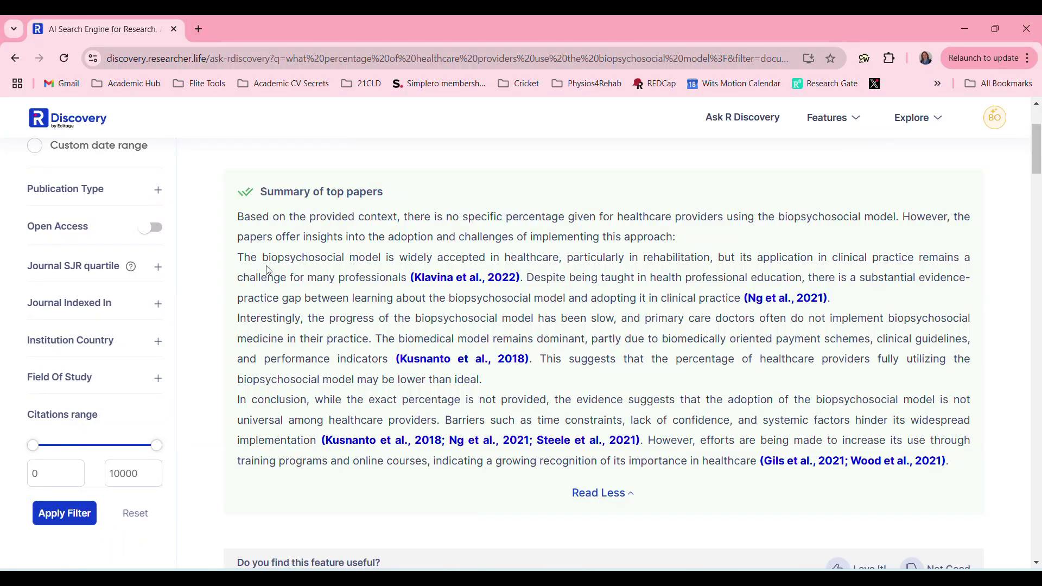
drag(238, 257, 562, 276)
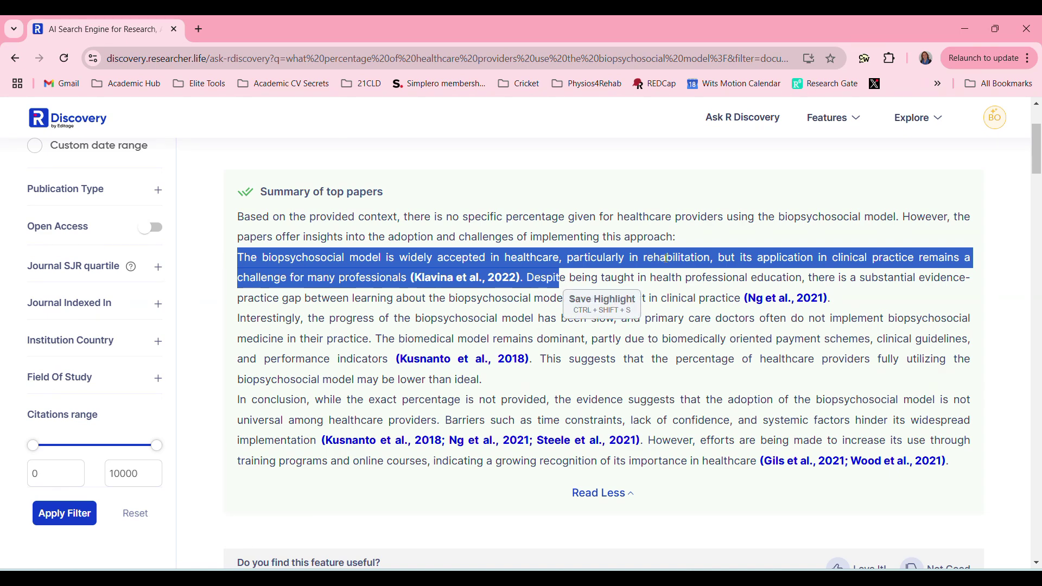
click(395, 277)
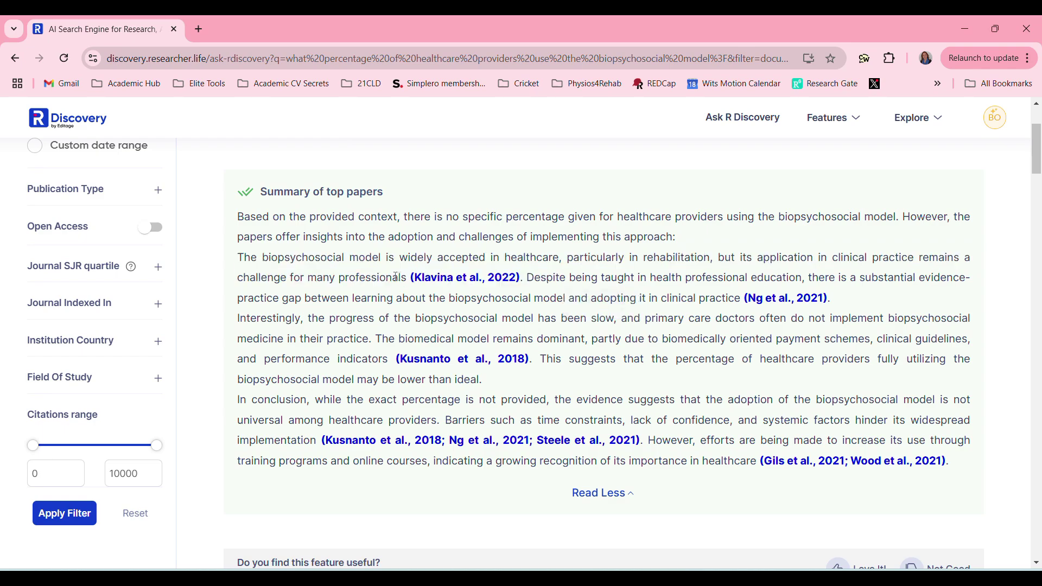
scroll(404, 277, down, 2)
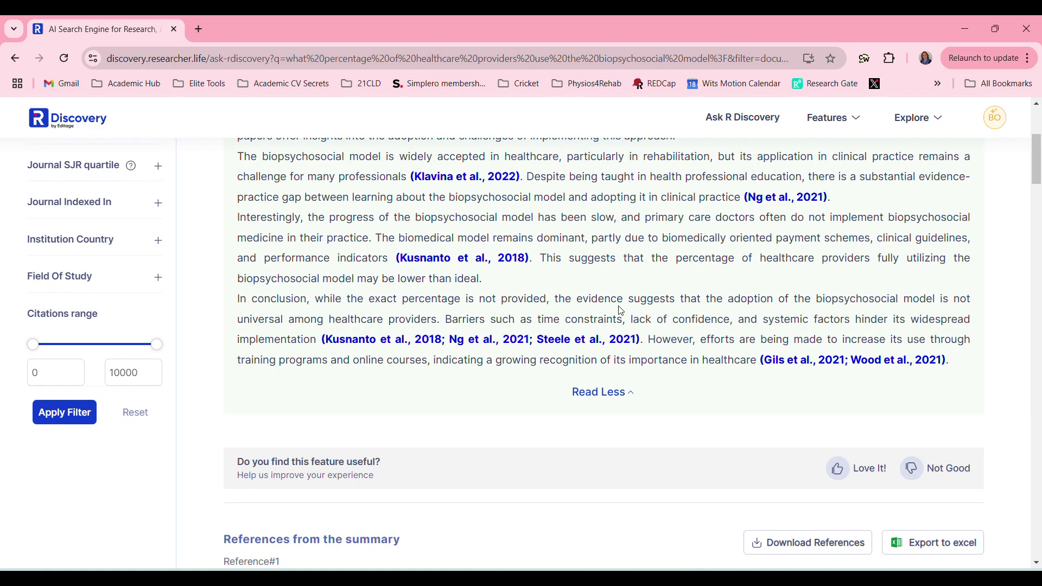
- Scroll to the 'References from the summary' cards, showing Reference#2 and Reference#3
scroll(621, 310, up, 2)
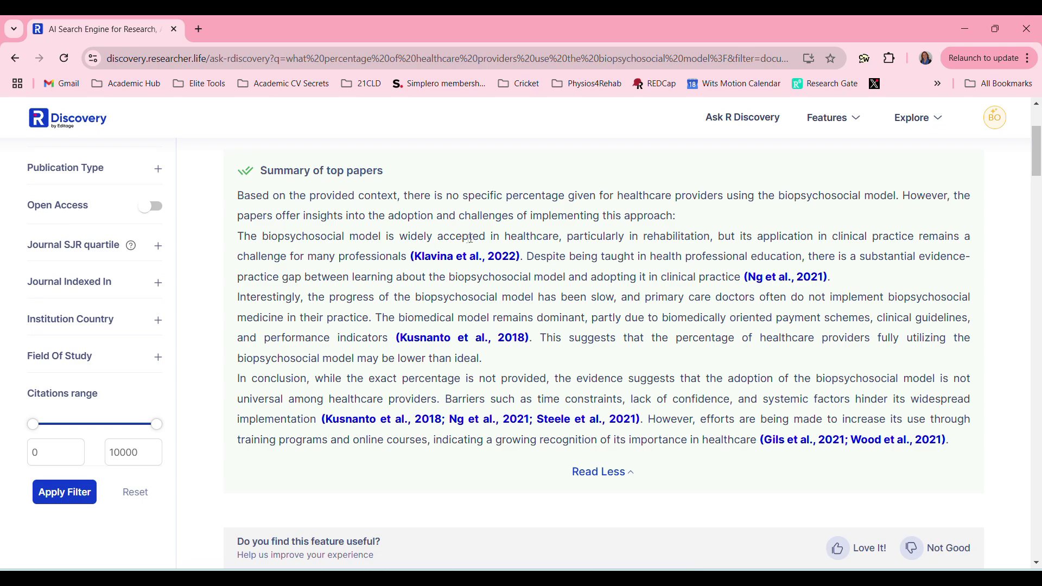
scroll(754, 286, down, 7)
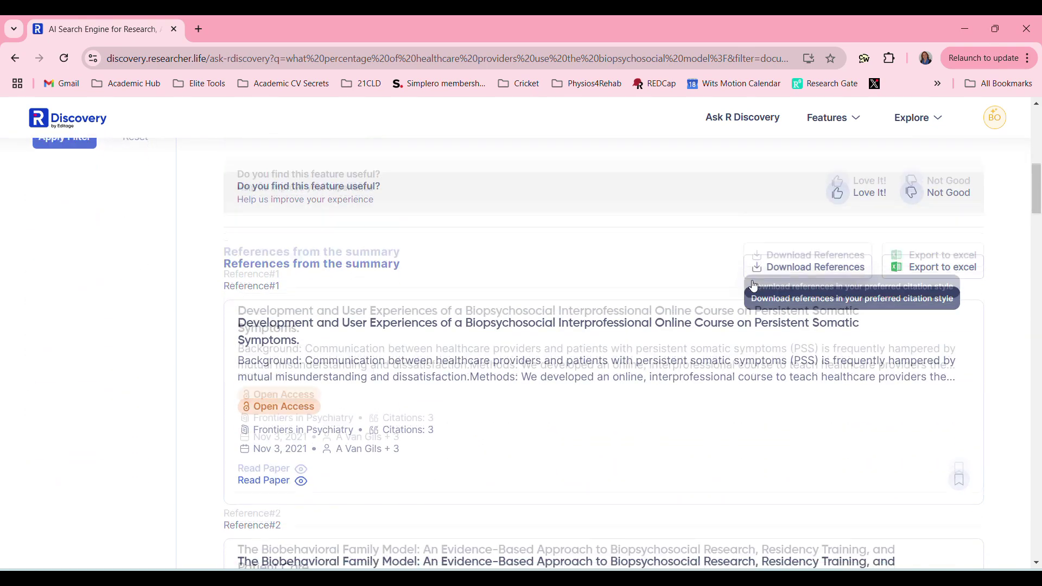
scroll(609, 349, down, 5)
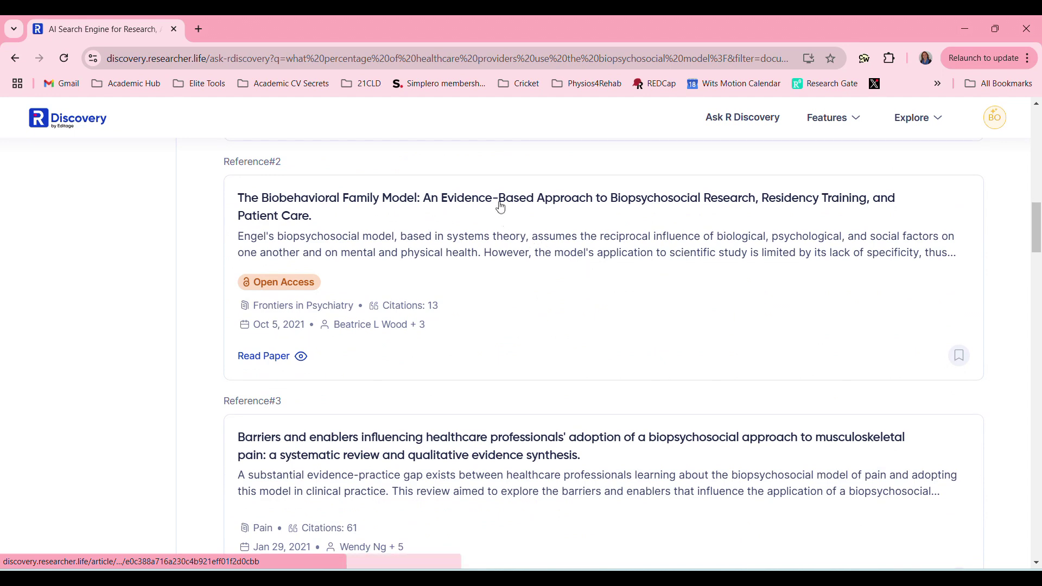
- Open Reference#2, the Biobehavioral Family Model paper, and read its abstract and highlights
click(272, 357)
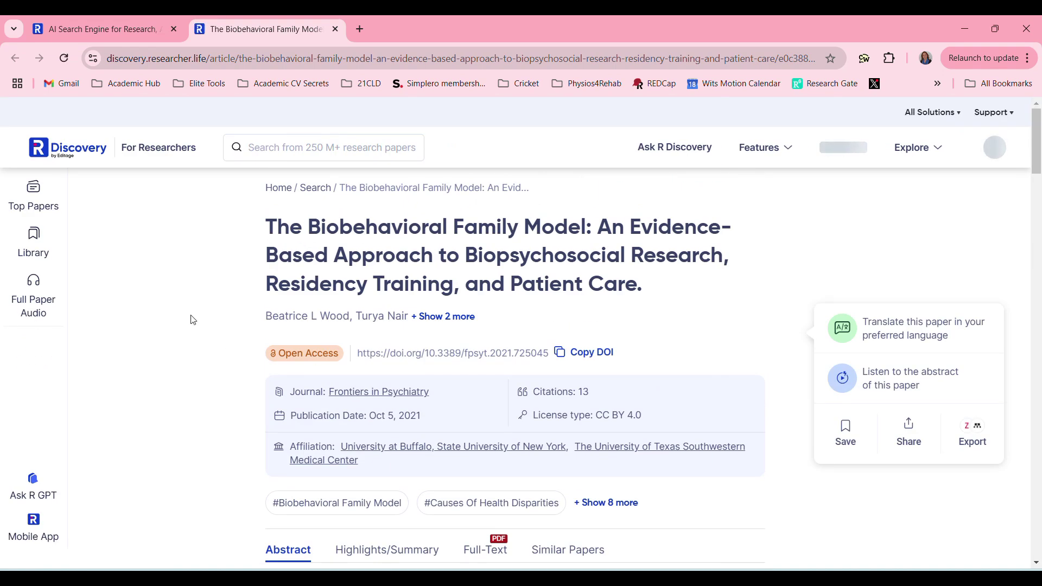
scroll(192, 321, down, 7)
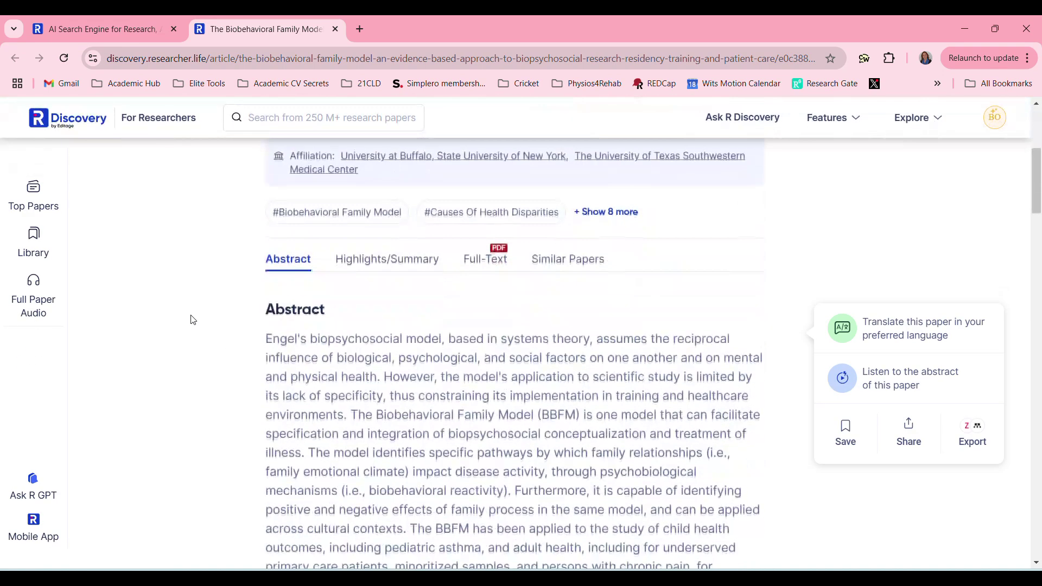
scroll(192, 320, down, 10)
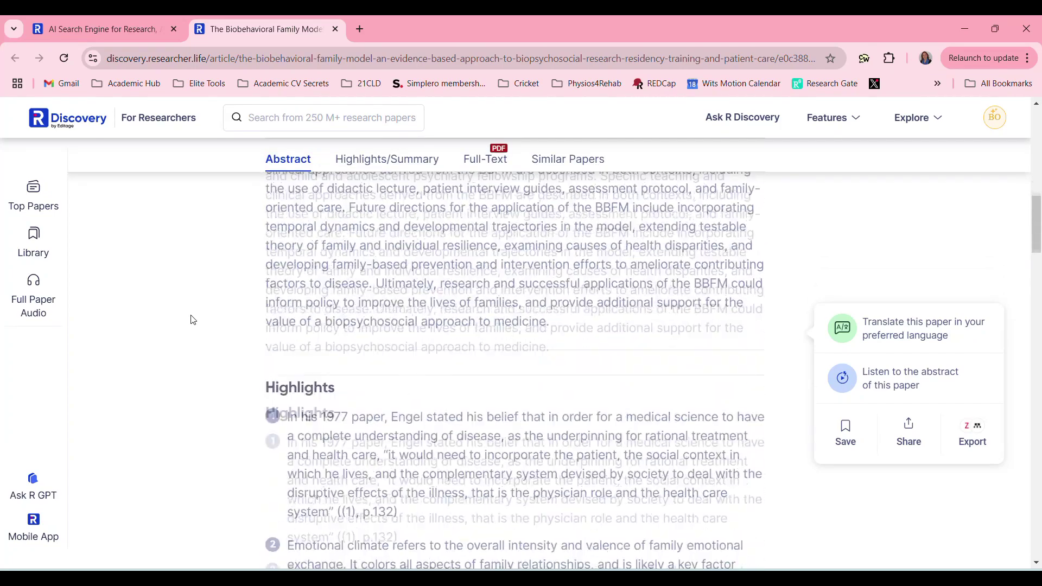
scroll(192, 320, down, 5)
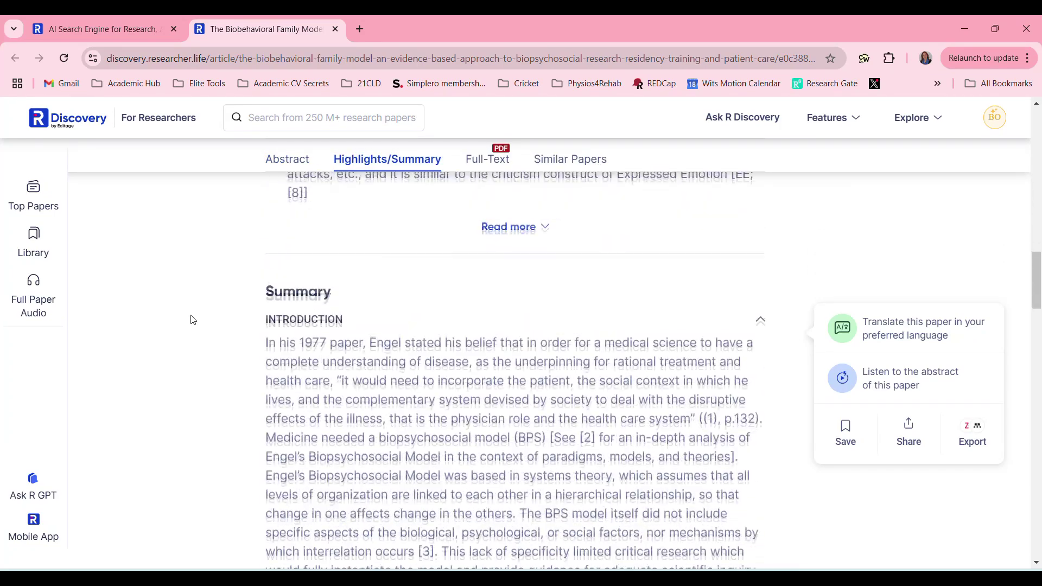
scroll(193, 320, down, 2)
right_click(193, 321)
click(193, 445)
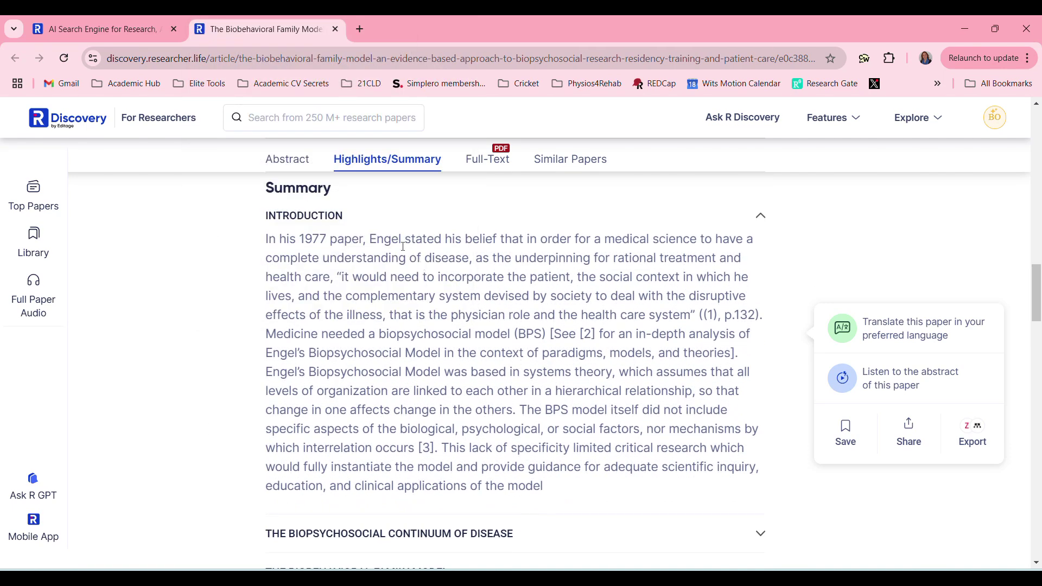
scroll(412, 415, down, 4)
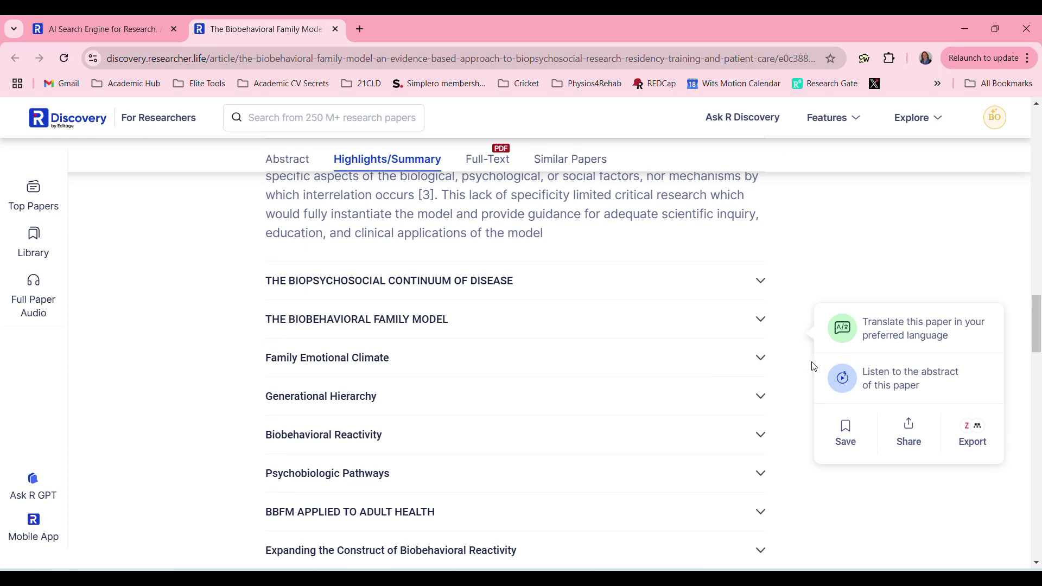
- Expand Family Emotional Climate and continue down to the free Full Text
click(761, 355)
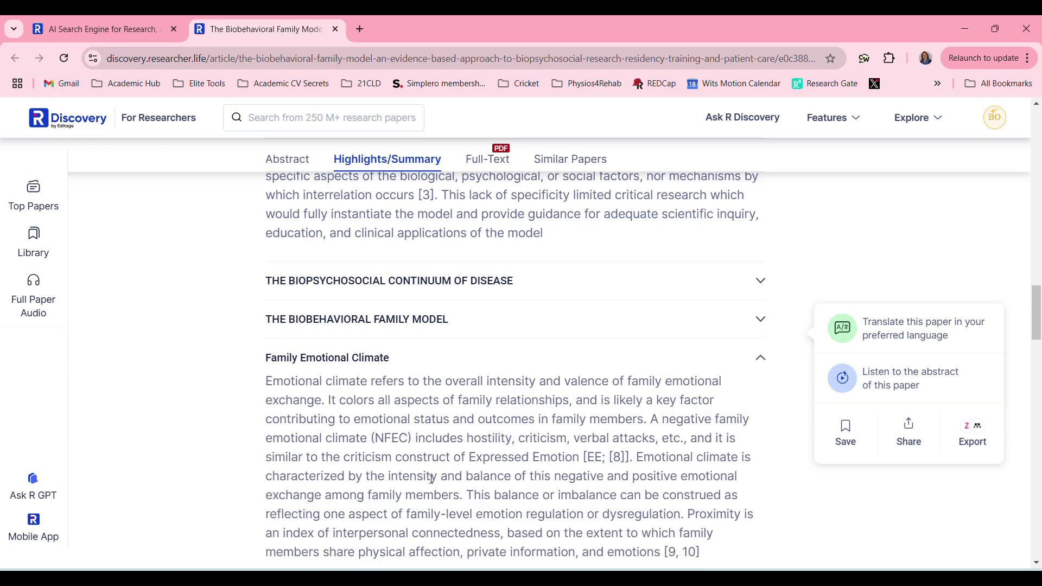
scroll(431, 480, down, 4)
scroll(431, 479, down, 7)
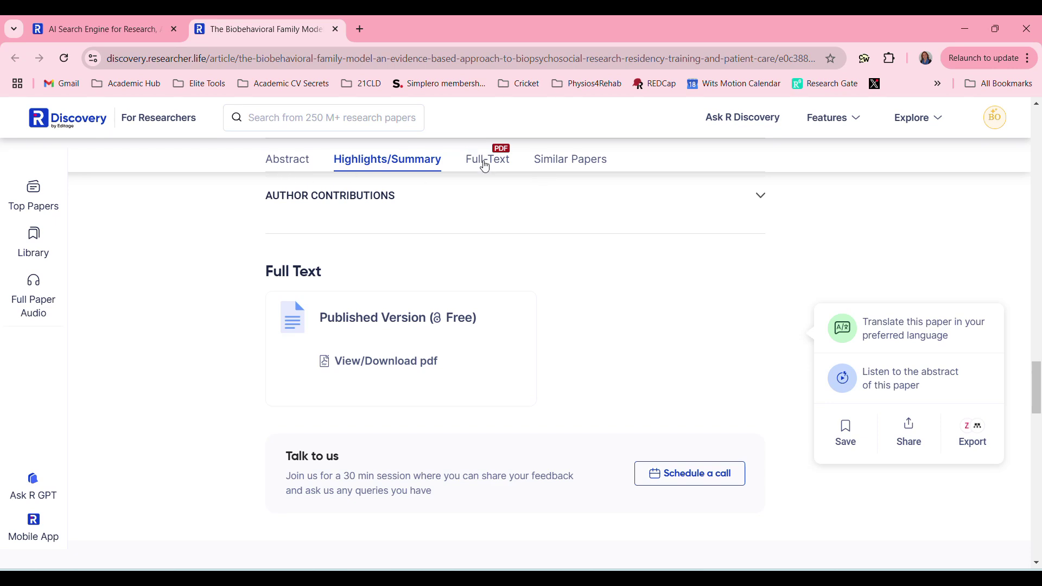
- Review the Similar Papers list, then go to the Top Papers feed
click(581, 167)
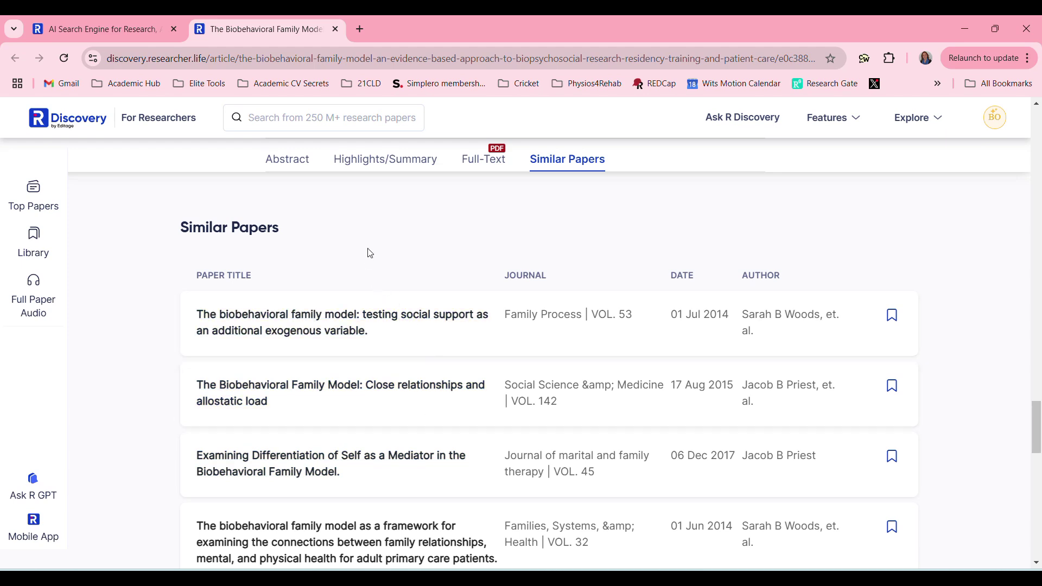
scroll(369, 253, down, 1)
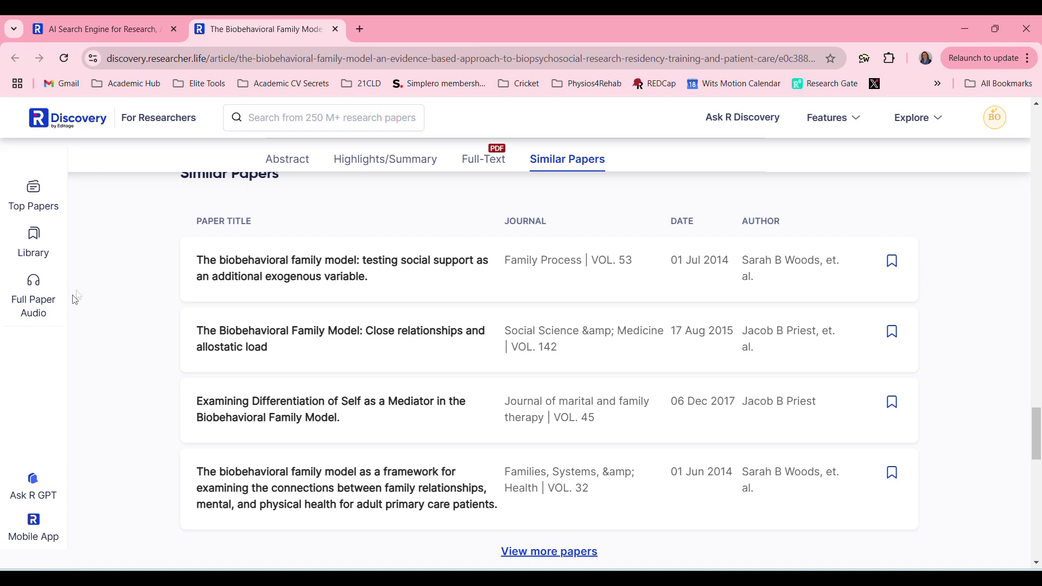
click(37, 192)
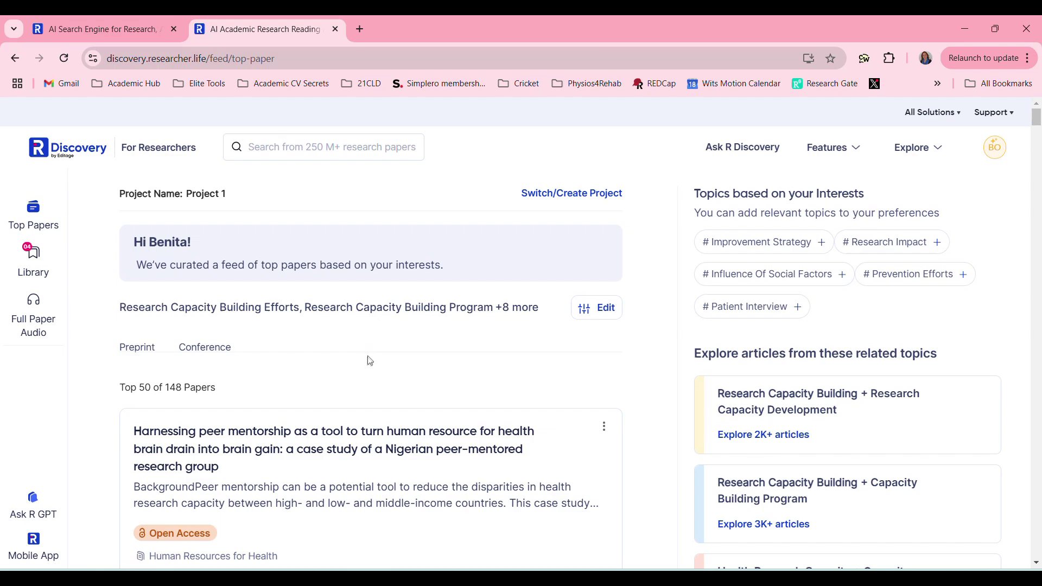
- Scroll through the Top Papers feed, then go to the Library
scroll(369, 362, down, 3)
scroll(369, 362, down, 4)
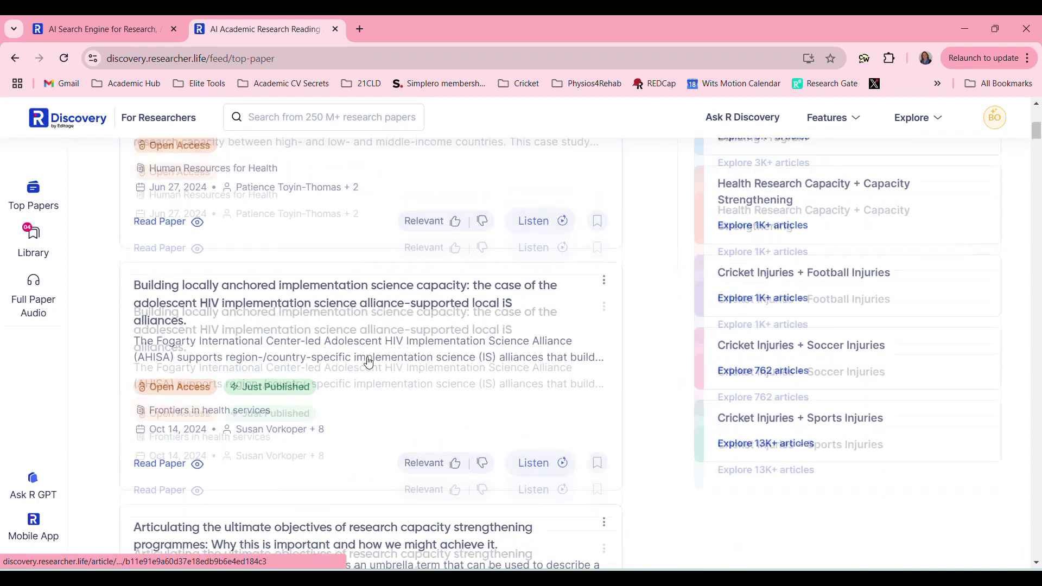
scroll(327, 247, up, 7)
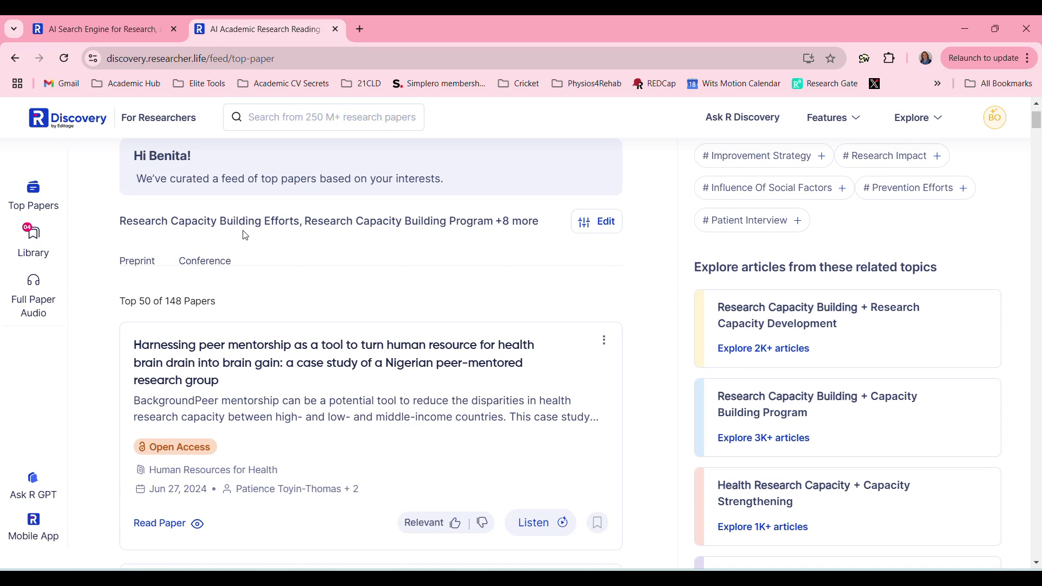
click(43, 240)
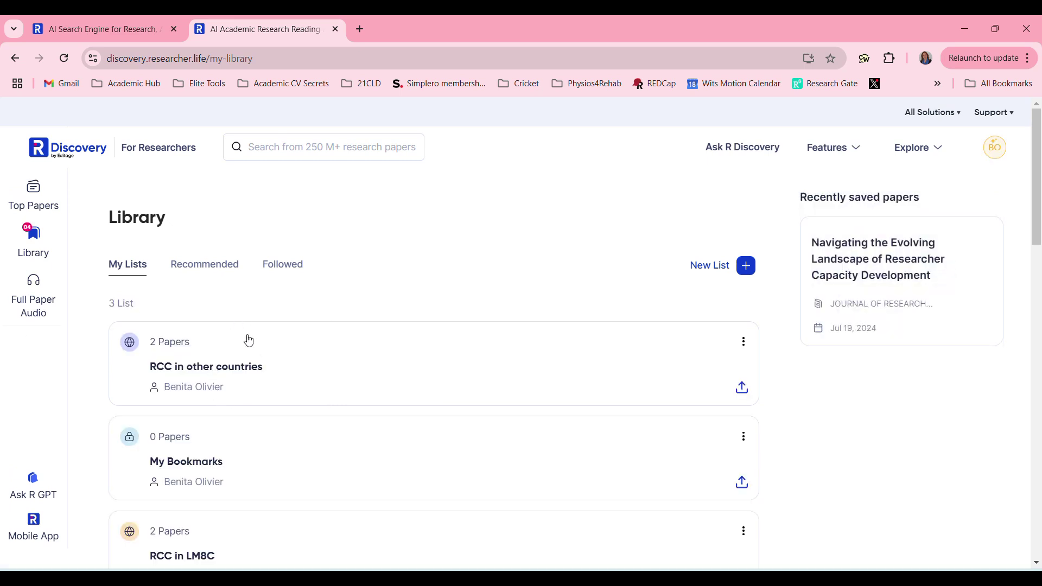
- Go to the Full Paper Audio beta page from the sidebar
scroll(249, 341, down, 2)
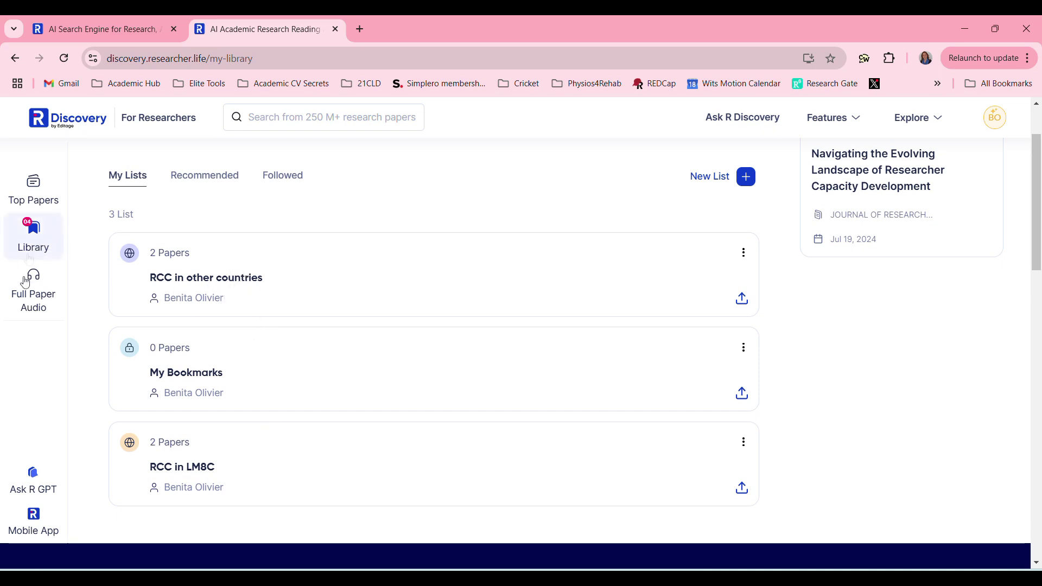
click(42, 288)
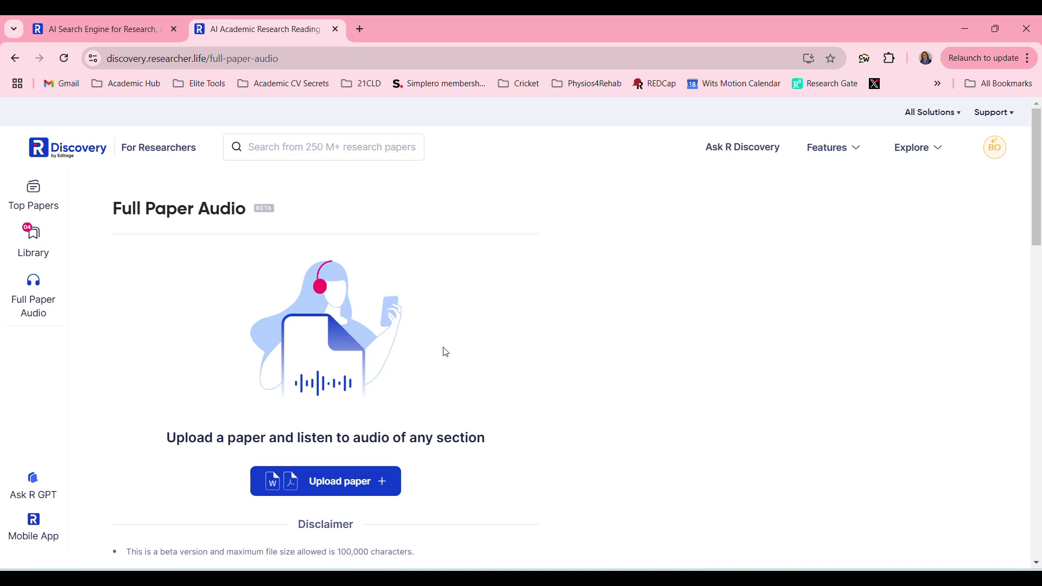
scroll(445, 353, down, 4)
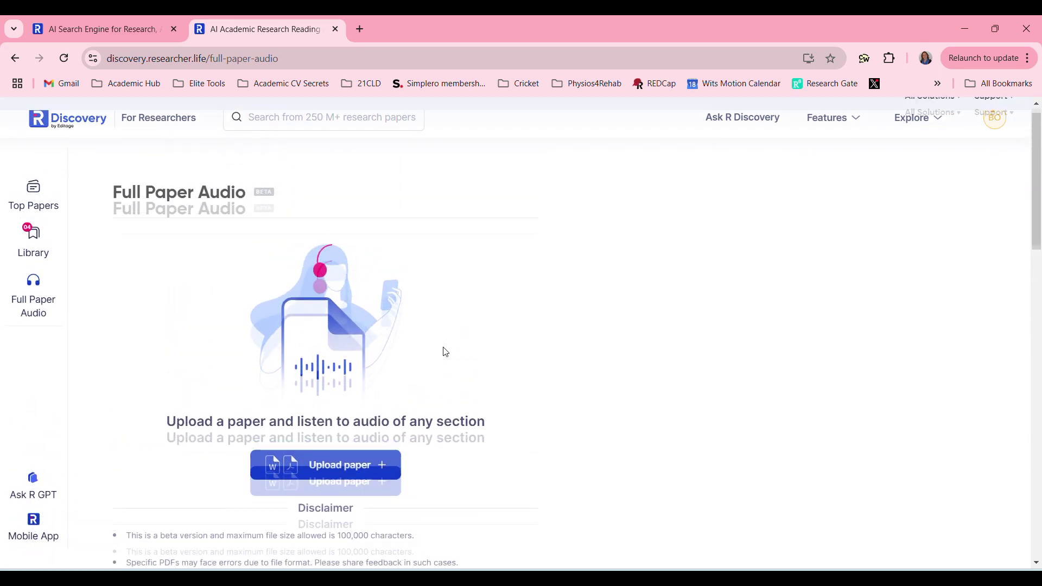